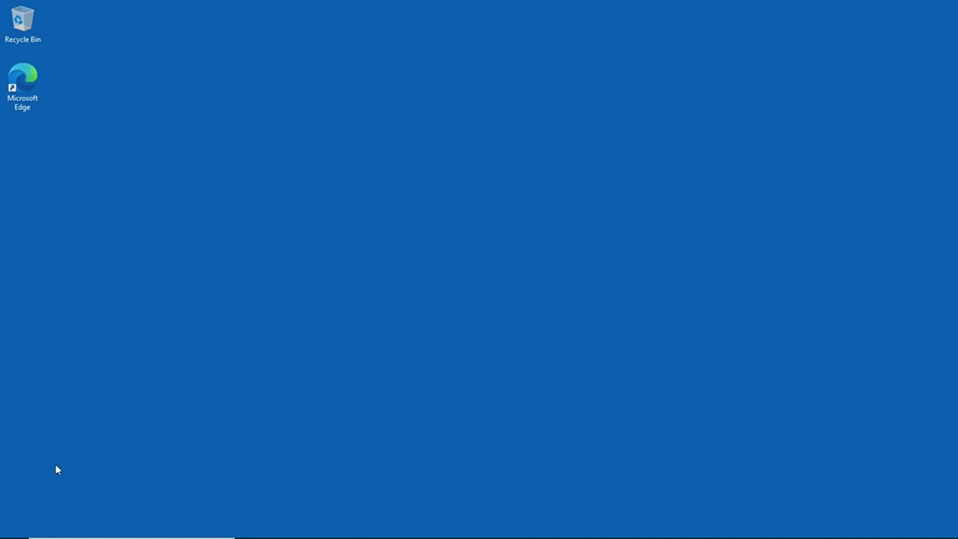
Open File Explorer at This PC, then close it
{"action": "mouse_move", "coordinate": [17, 536]}
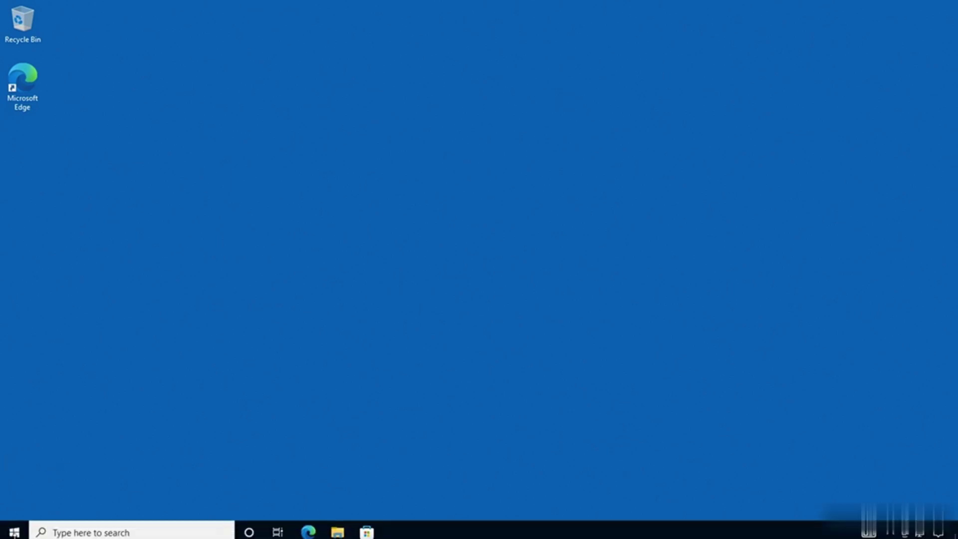
{"action": "left_click", "coordinate": [338, 527]}
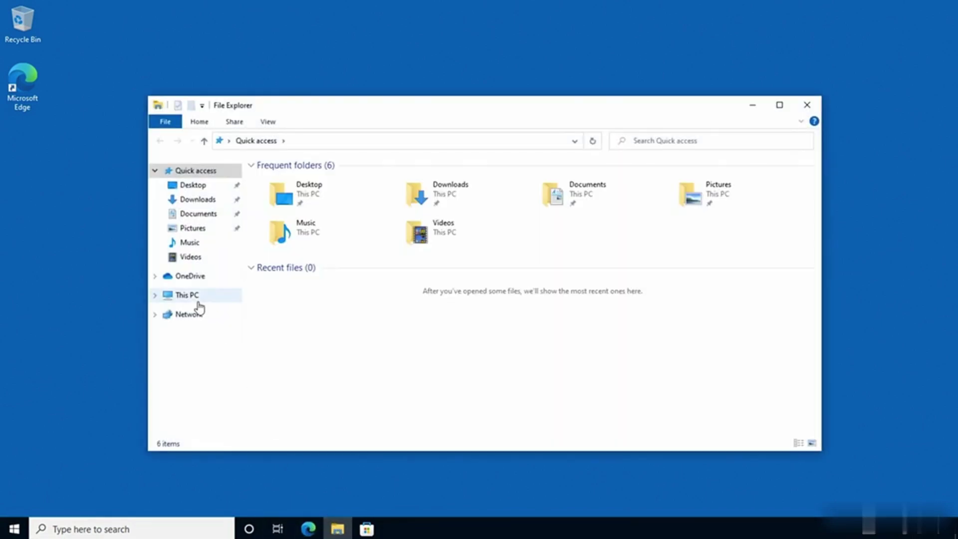
{"action": "left_click", "coordinate": [202, 298]}
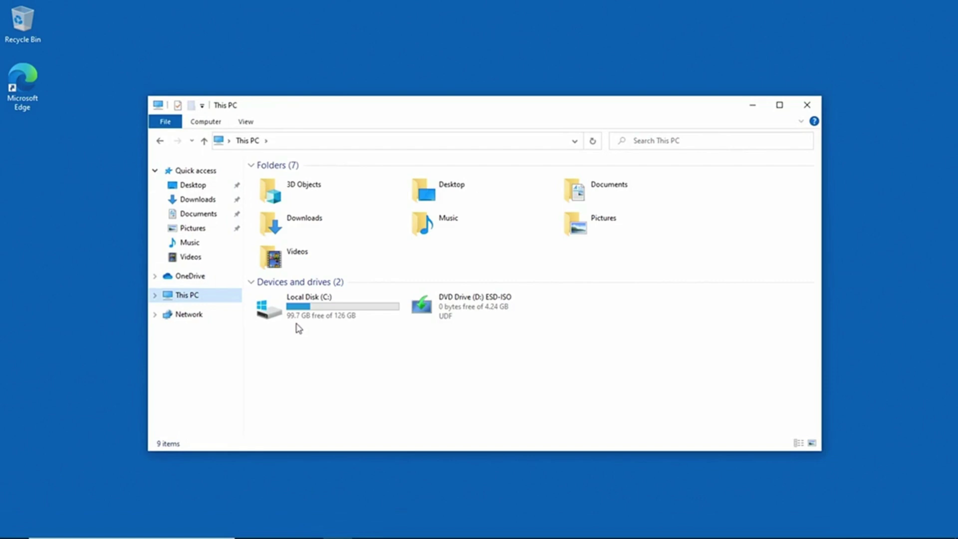
{"action": "mouse_move", "coordinate": [322, 324]}
{"action": "left_click", "coordinate": [811, 108]}
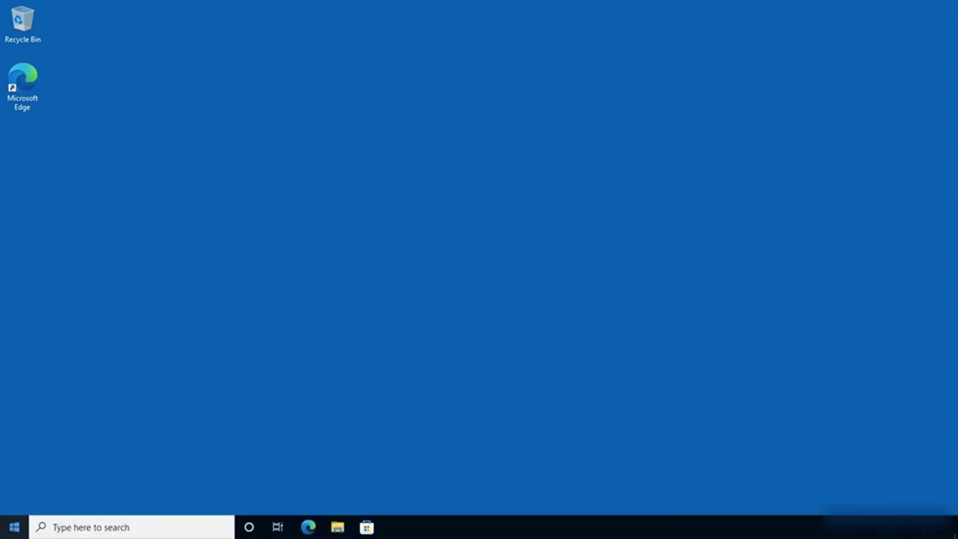
Restart the PC from the Start menu's Power options
{"action": "left_click", "coordinate": [11, 532]}
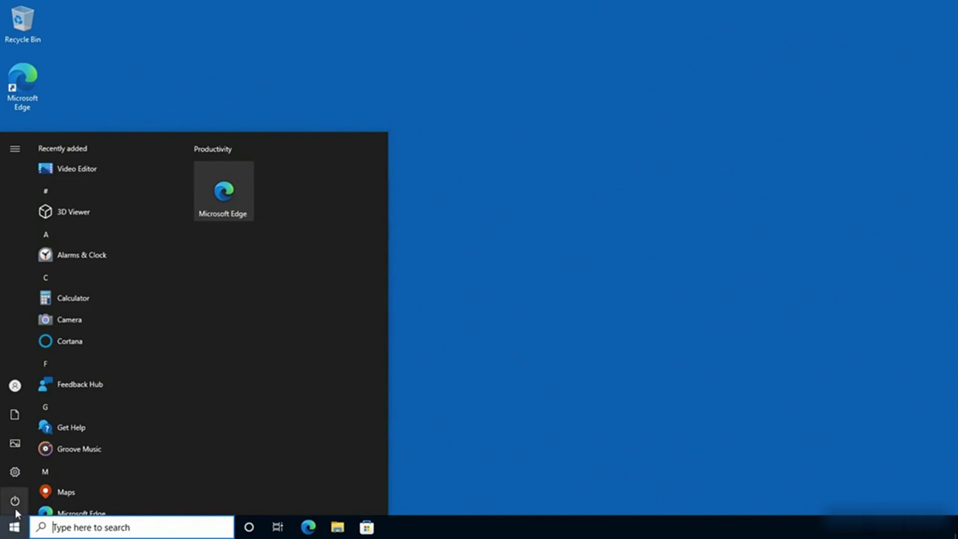
{"action": "mouse_move", "coordinate": [15, 504]}
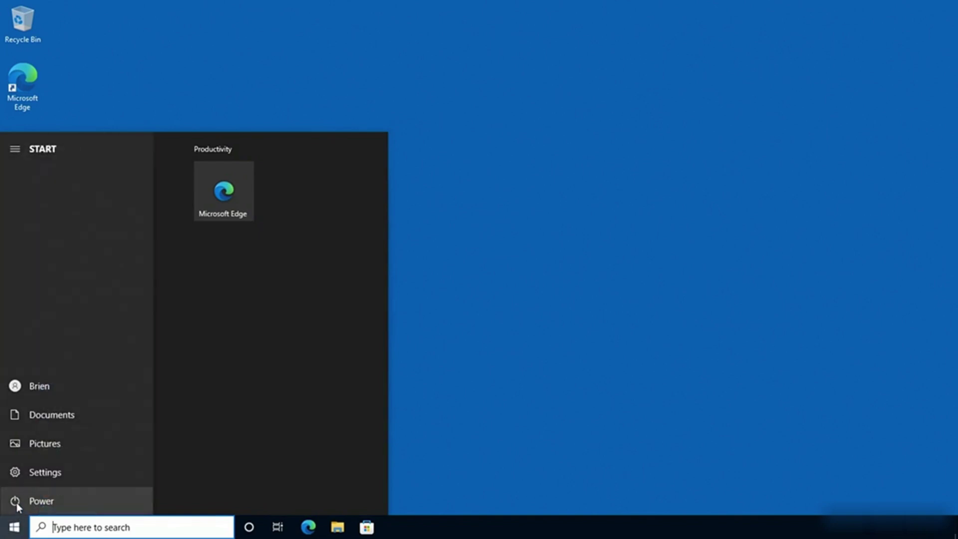
{"action": "left_click", "coordinate": [17, 501]}
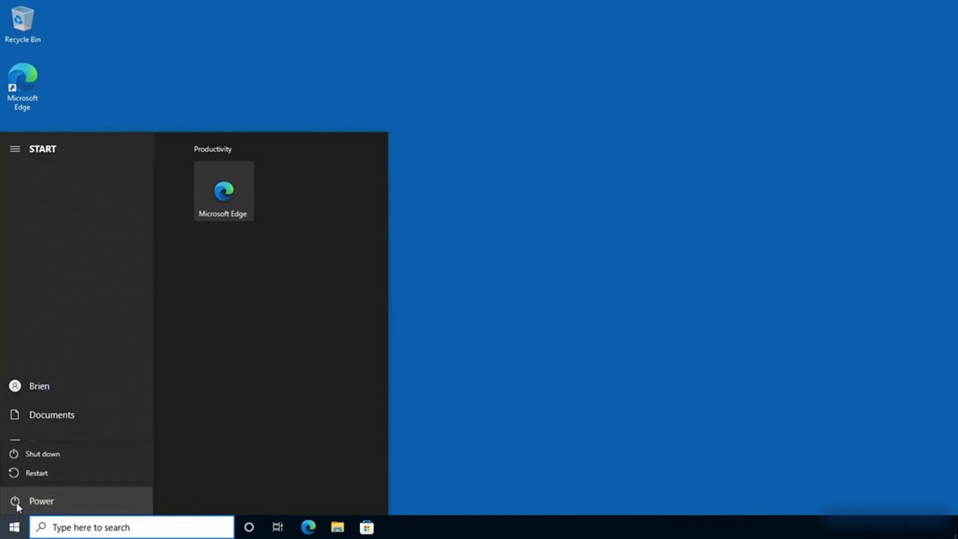
{"action": "left_click", "coordinate": [52, 475]}
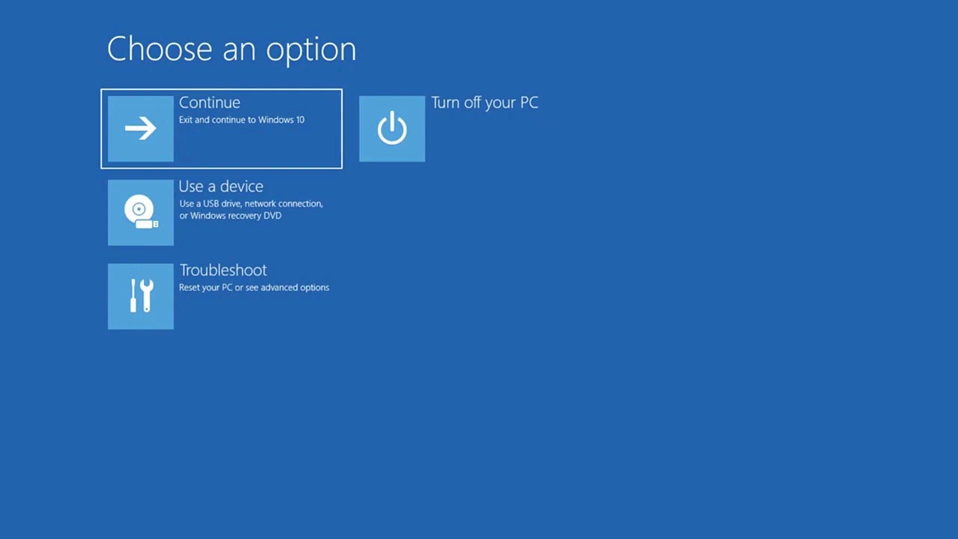
Go to Troubleshoot > Advanced options > Startup Settings in the recovery environment
{"action": "left_click", "coordinate": [151, 305]}
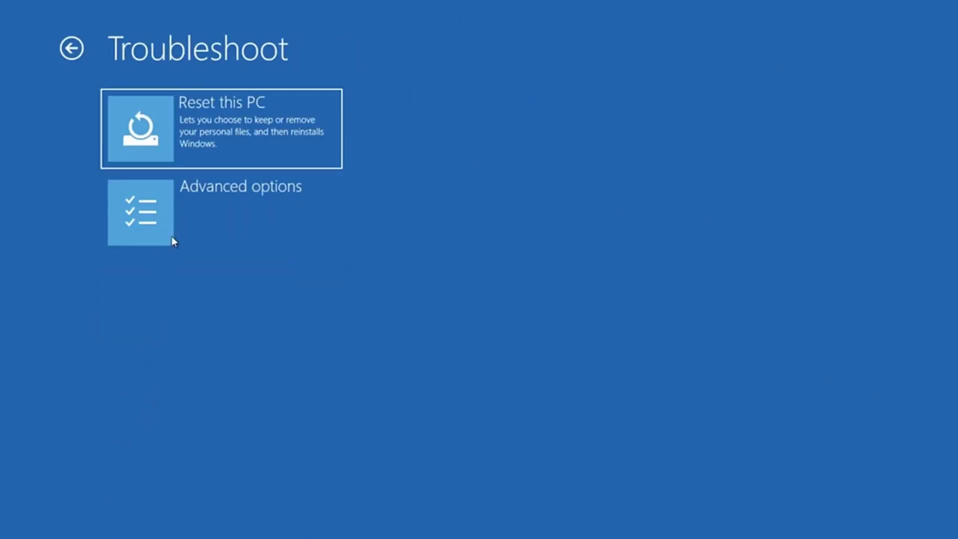
{"action": "left_click", "coordinate": [181, 225]}
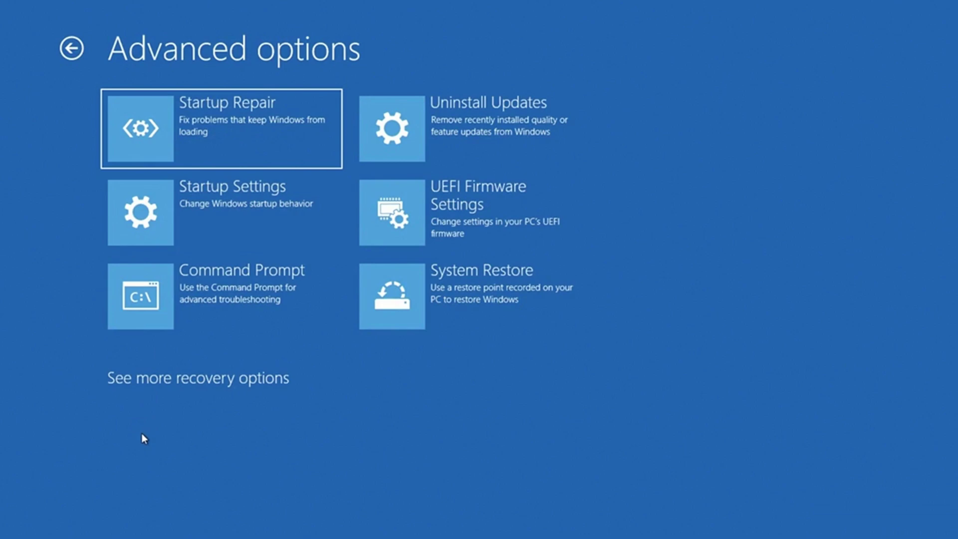
{"action": "left_click", "coordinate": [207, 204]}
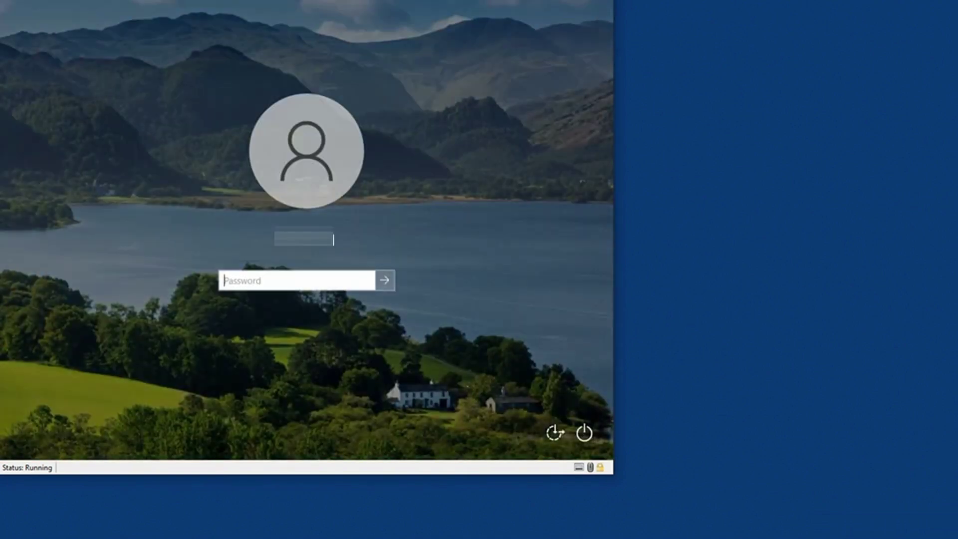
Sign in with the account password, close Get Help, and launch File Explorer
{"action": "type", "text": "Passw0rd!"}
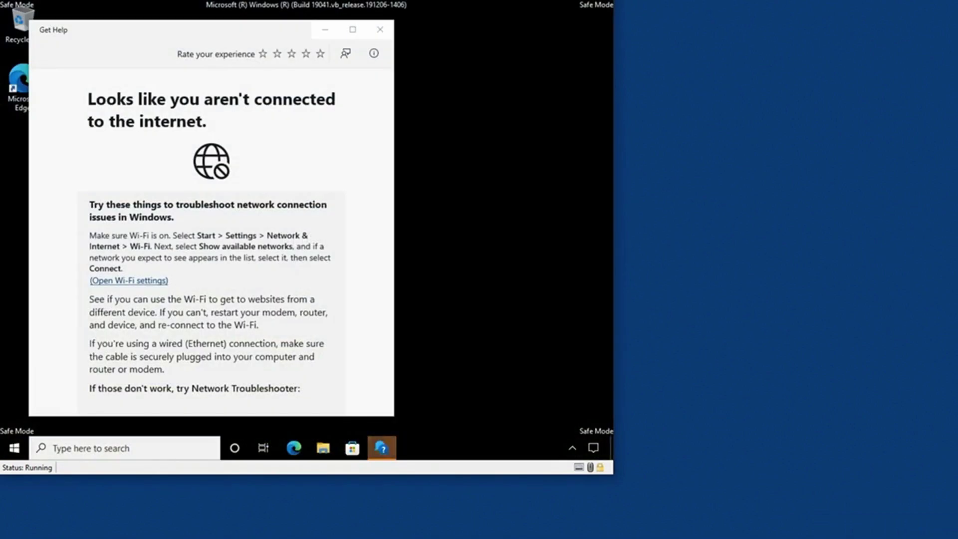
{"action": "left_click", "coordinate": [379, 29]}
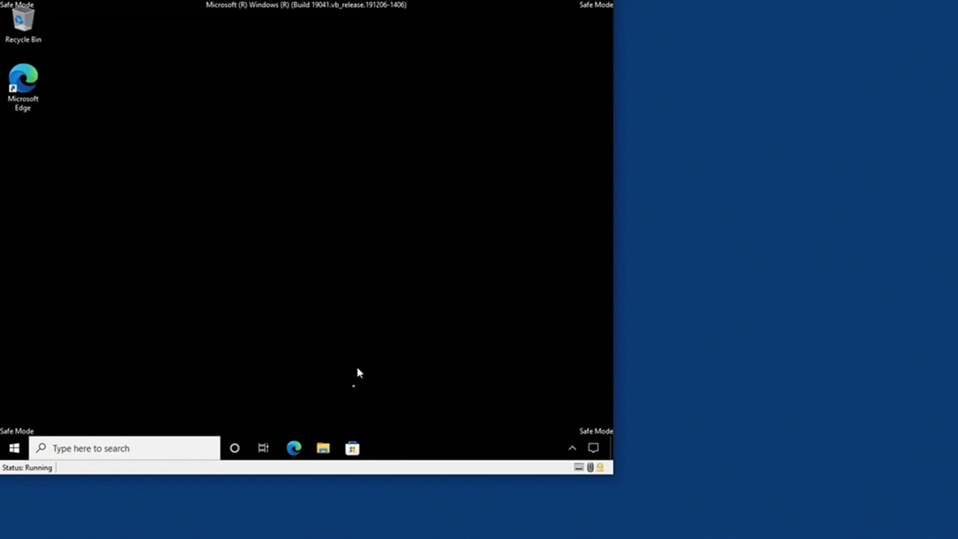
{"action": "left_click", "coordinate": [323, 450]}
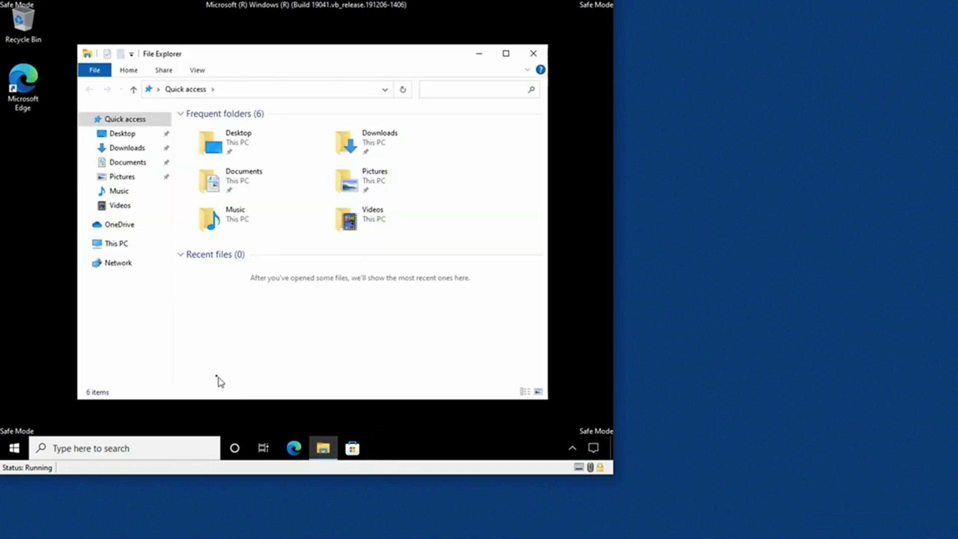
Navigate to C:\Windows\SoftwareDistribution in File Explorer
{"action": "left_click", "coordinate": [125, 251]}
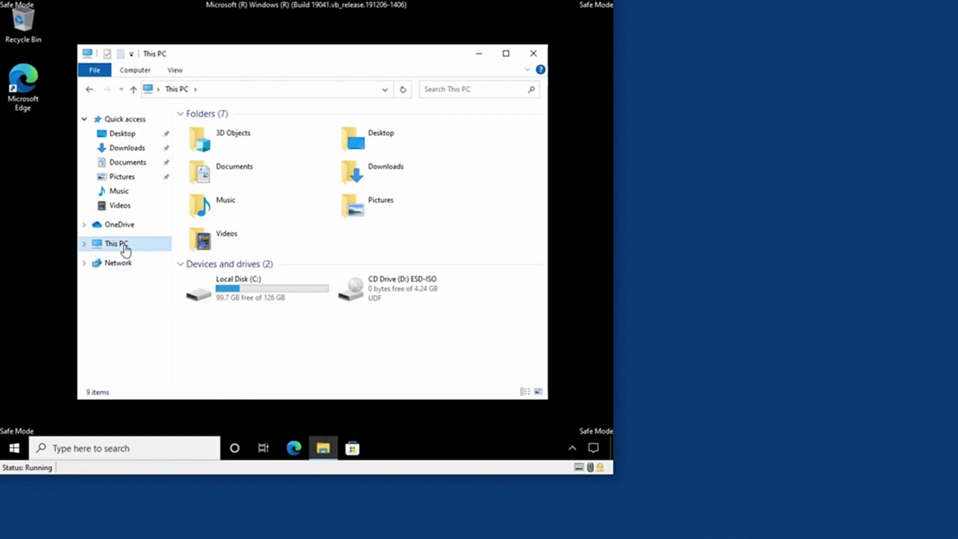
{"action": "double_click", "coordinate": [236, 298]}
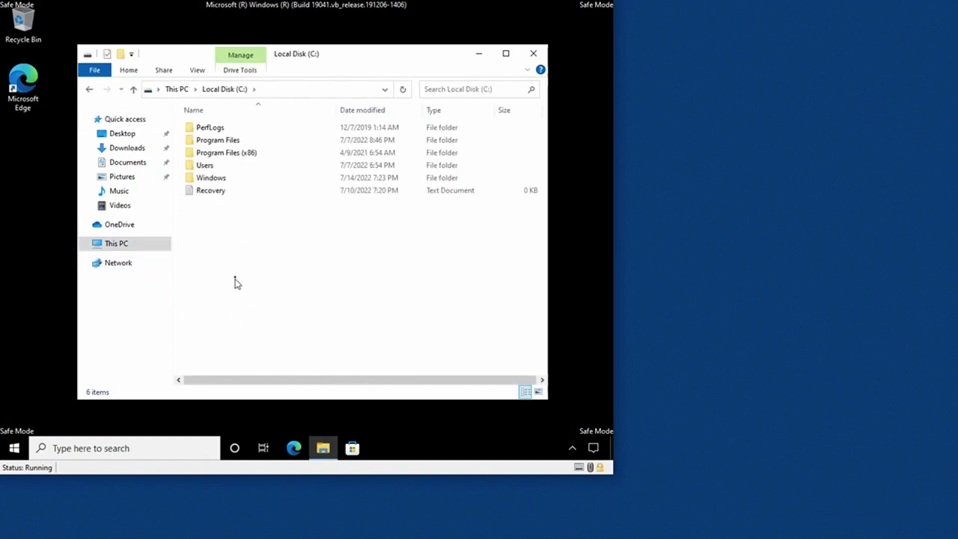
{"action": "double_click", "coordinate": [230, 184]}
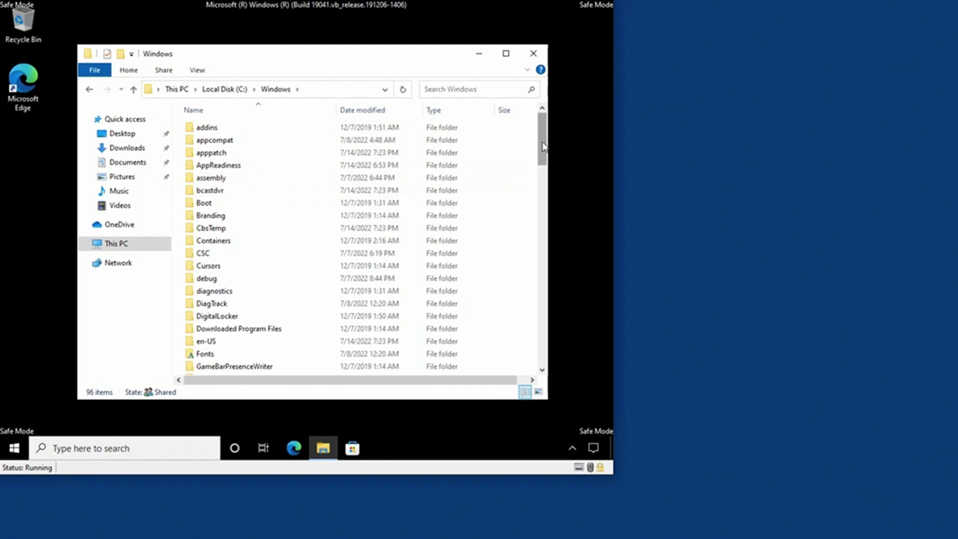
{"action": "left_click_drag", "start_coordinate": [542, 147], "coordinate": [530, 263]}
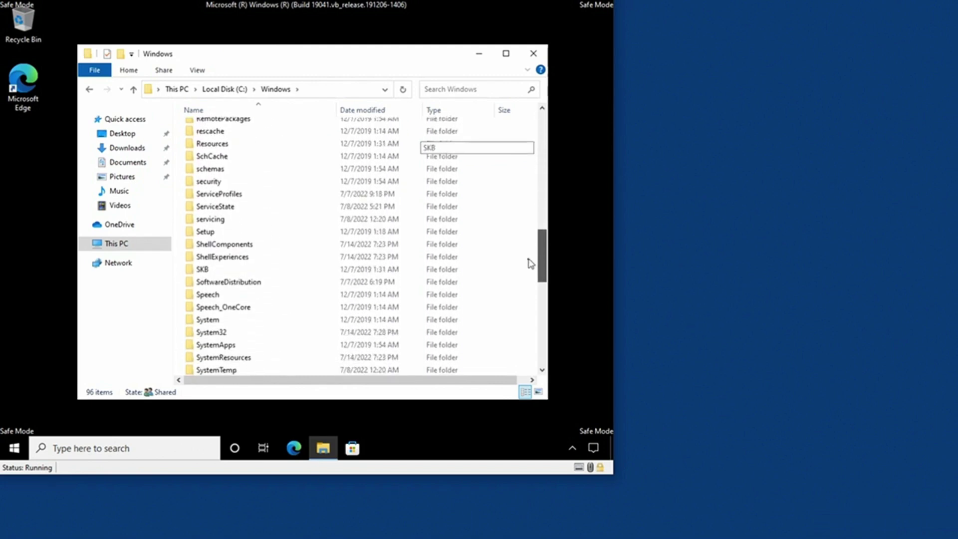
{"action": "left_click", "coordinate": [280, 288]}
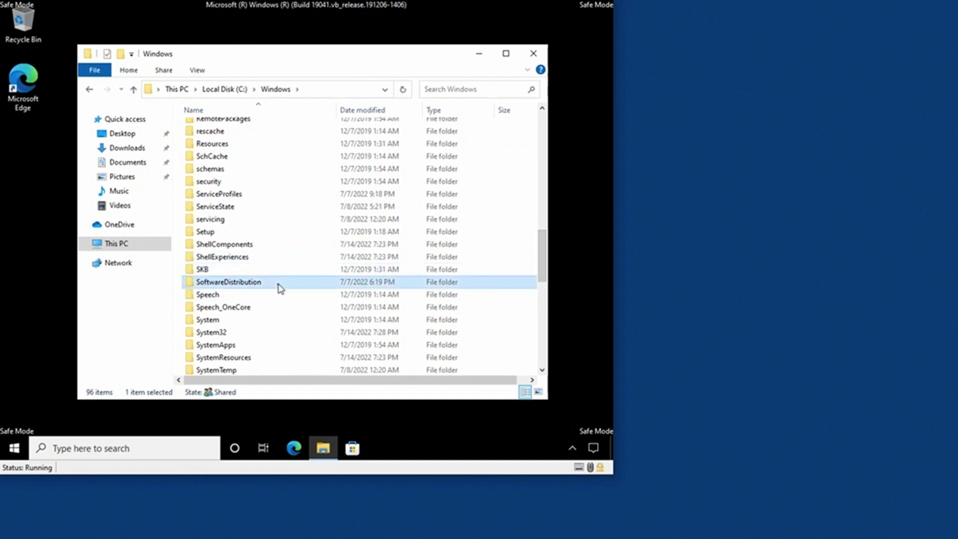
{"action": "double_click", "coordinate": [280, 288]}
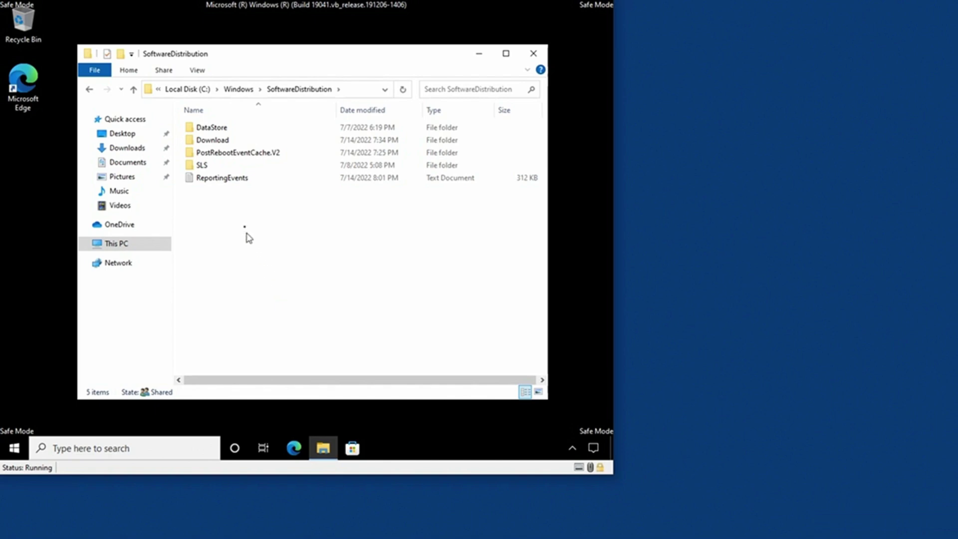
Delete all five items from DataStore through ReportingEvents, then close Explorer
{"action": "left_click", "coordinate": [222, 128]}
{"action": "left_click", "coordinate": [218, 181], "text": "shift"}
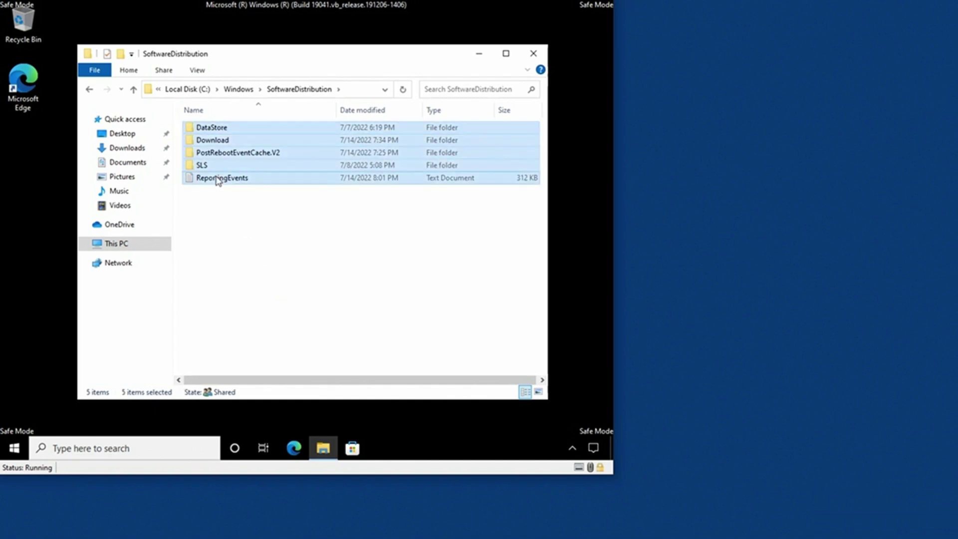
{"action": "right_click", "coordinate": [218, 181]}
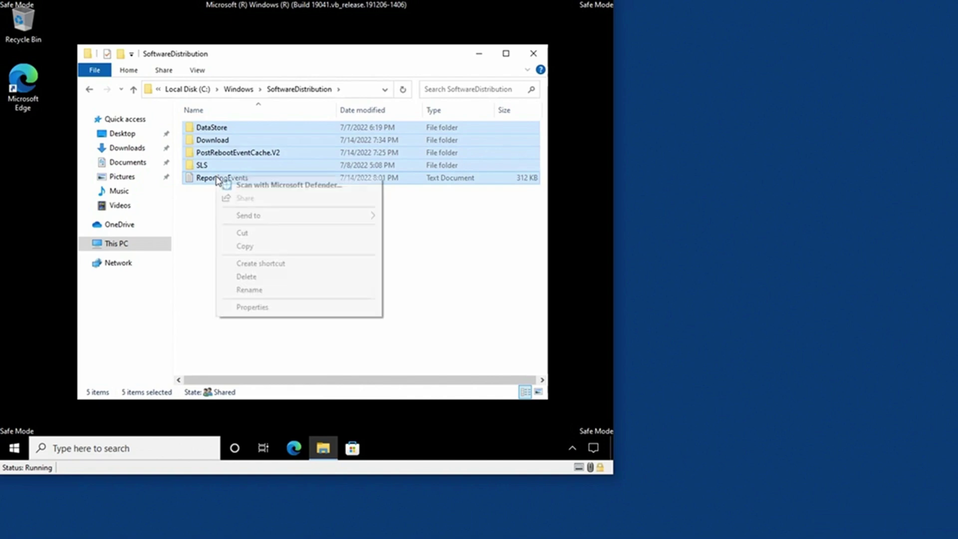
{"action": "left_click", "coordinate": [272, 277]}
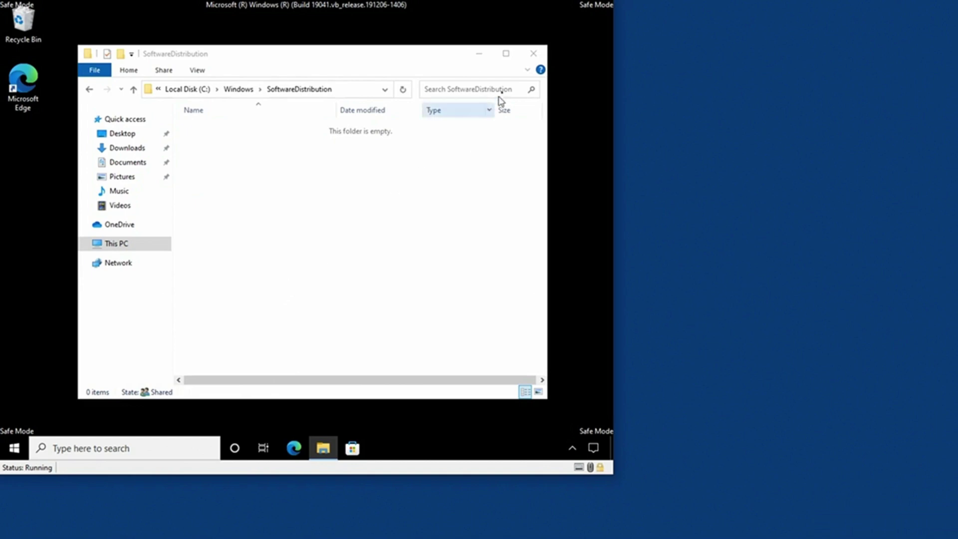
{"action": "left_click", "coordinate": [533, 54]}
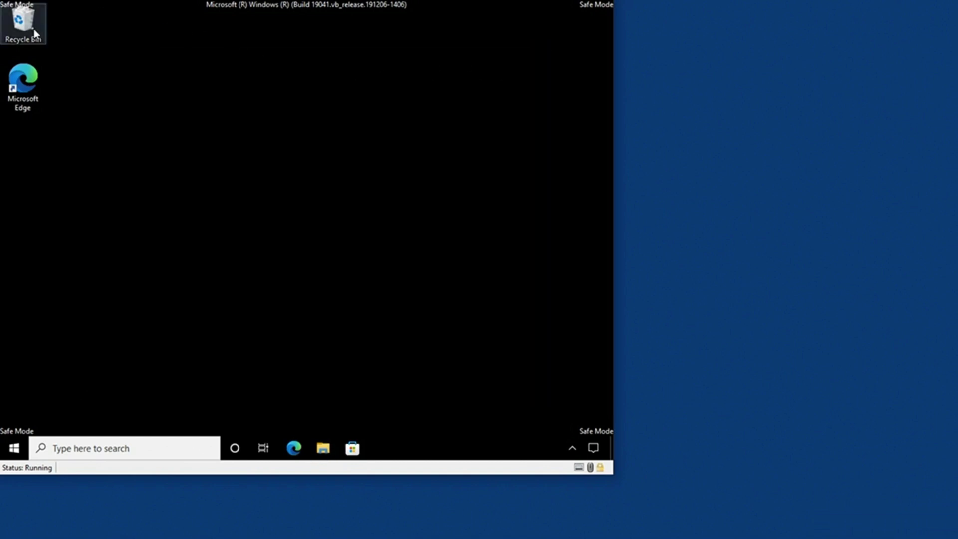
Empty the Recycle Bin, confirming permanent deletion of the 5 items
{"action": "right_click", "coordinate": [33, 29]}
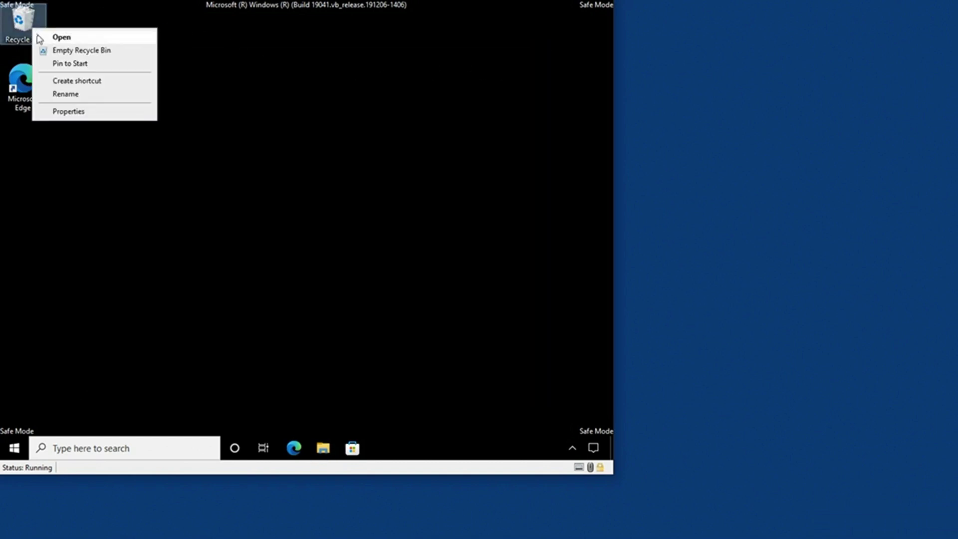
{"action": "left_click", "coordinate": [54, 52]}
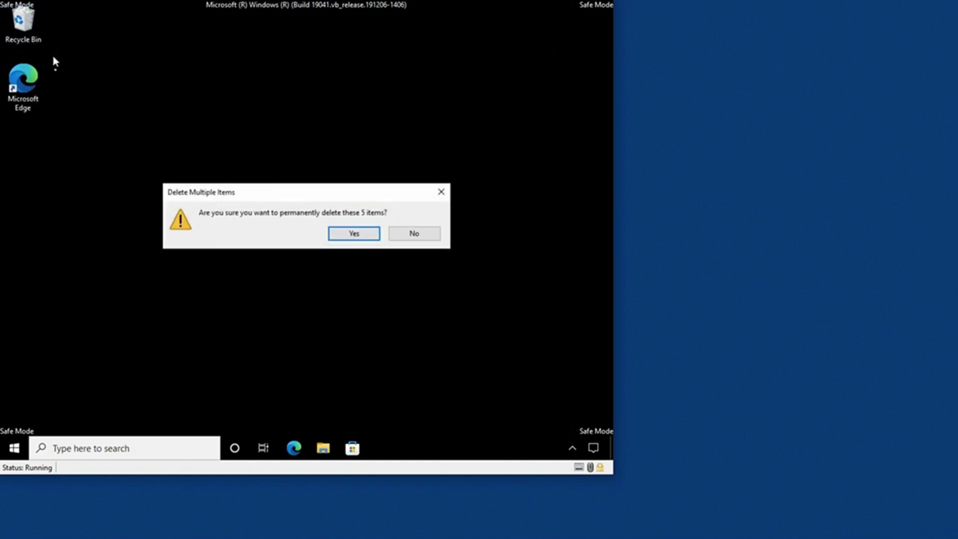
{"action": "left_click", "coordinate": [356, 238]}
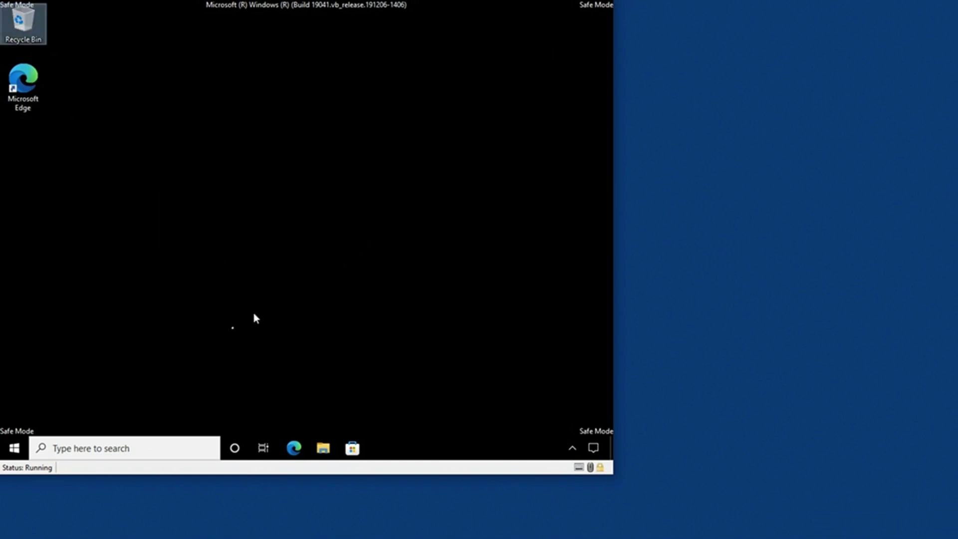
Restart the PC from the Start menu to leave Safe Mode
{"action": "left_click", "coordinate": [15, 448]}
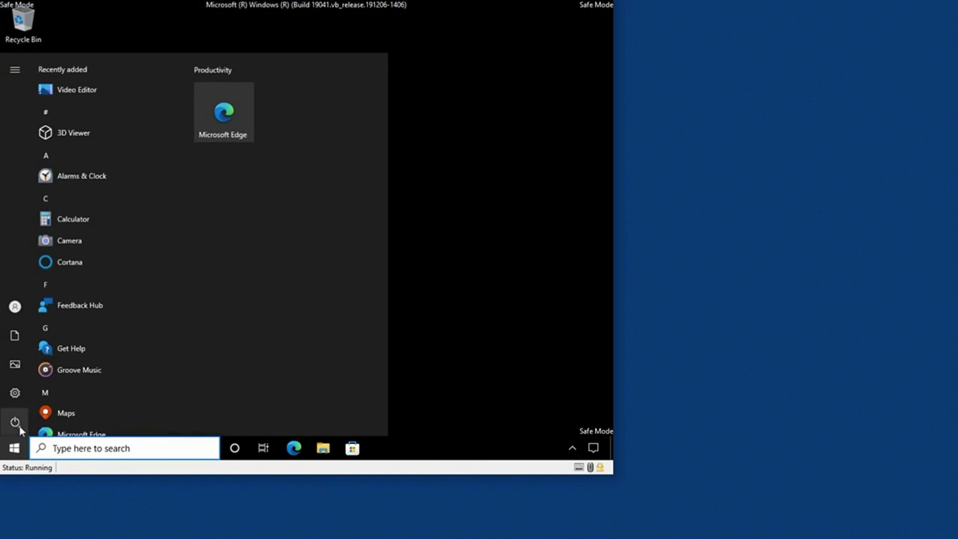
{"action": "left_click", "coordinate": [19, 424]}
{"action": "left_click", "coordinate": [66, 392]}
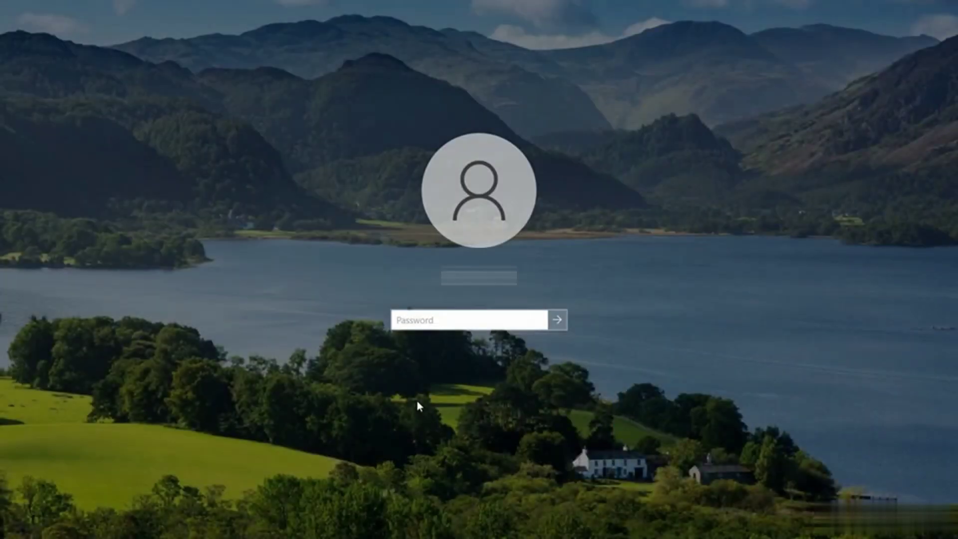
Enter the account password at the sign-in screen to reach the normal desktop
{"action": "type", "text": "********"}
{"action": "key", "text": "Return"}
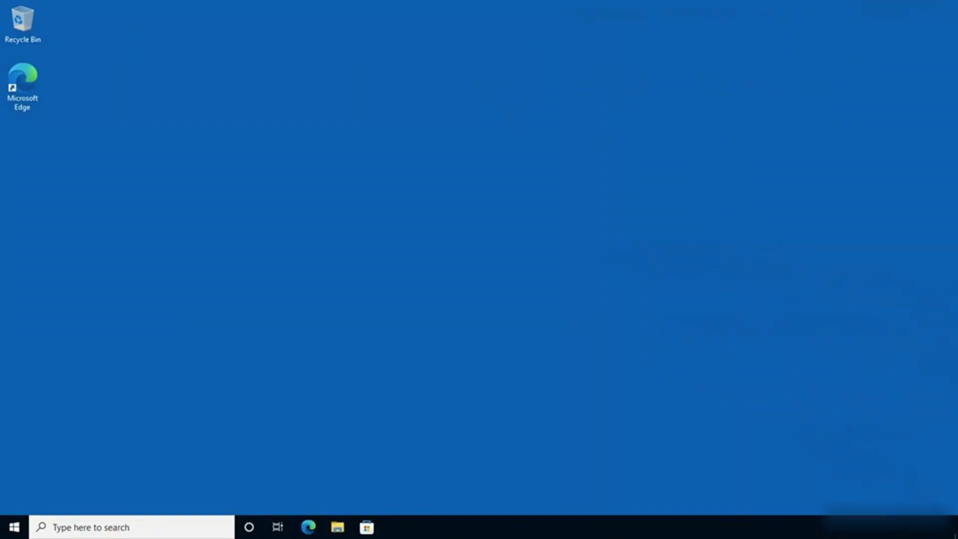